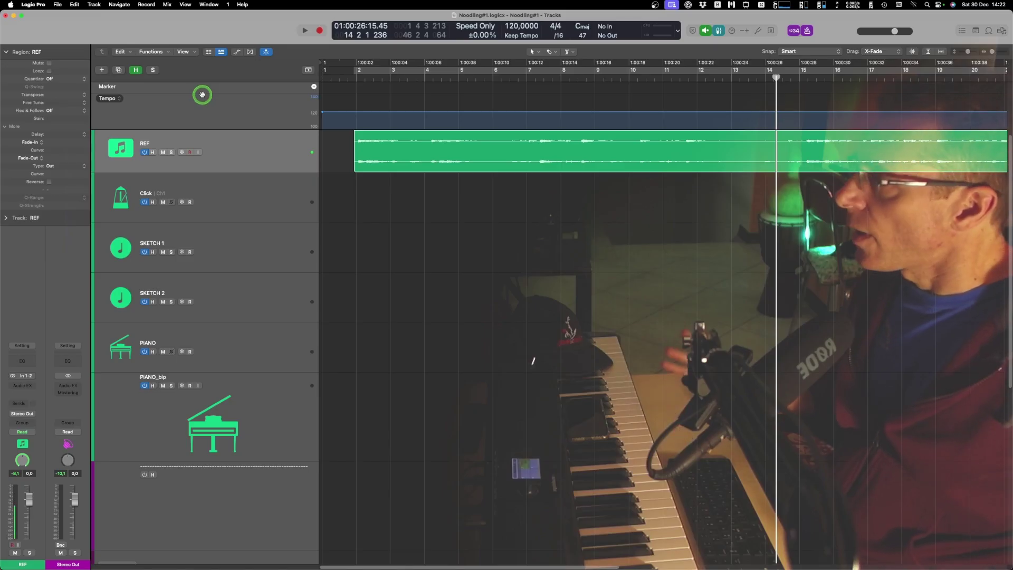
Show the Beat Mapping global track and select the REF region to display its transients there
{"action": "right_click", "coordinate": [200, 108]}
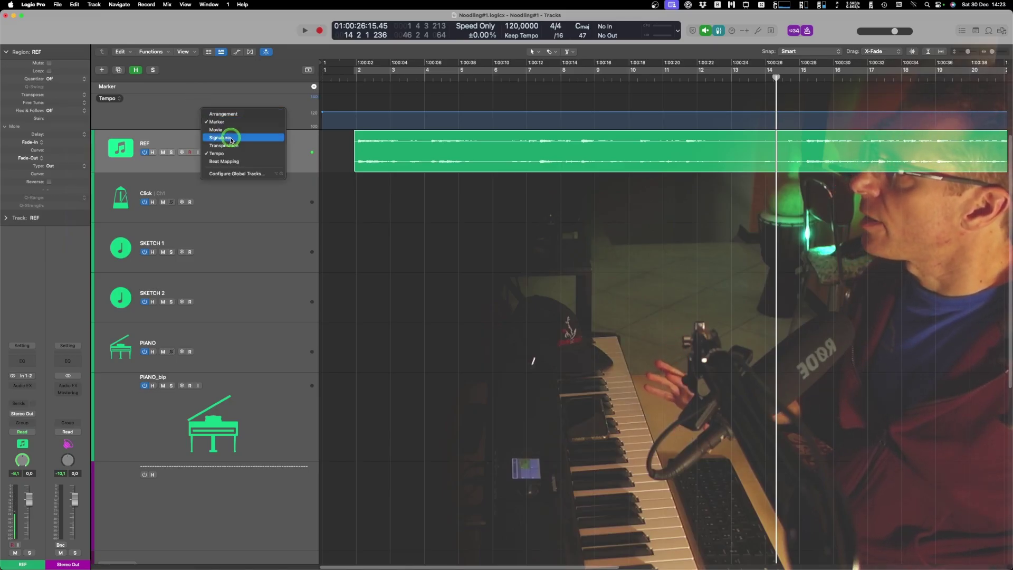
{"action": "left_click", "coordinate": [241, 161]}
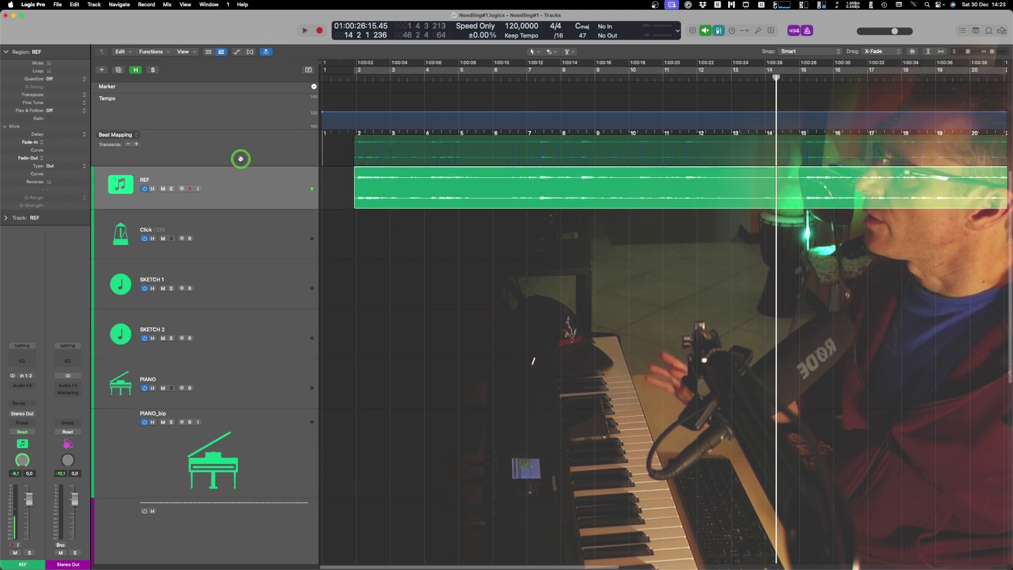
{"action": "left_click", "coordinate": [240, 157]}
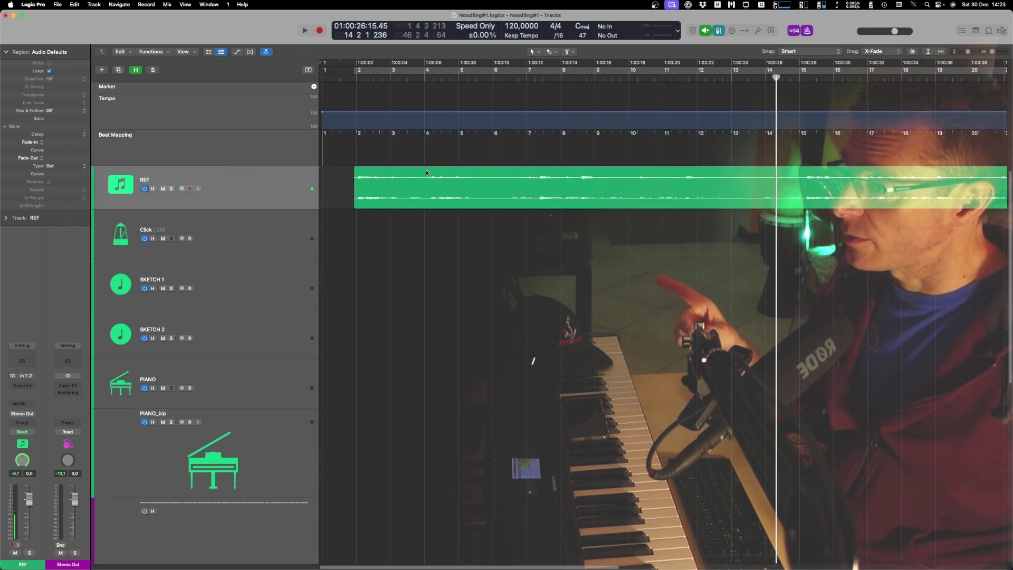
{"action": "left_click", "coordinate": [427, 173]}
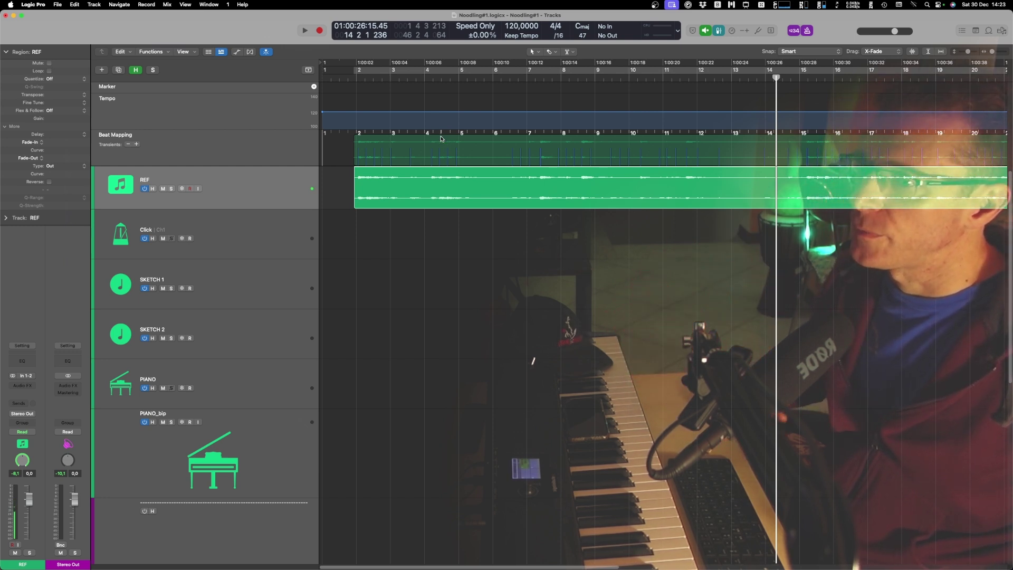
Map the downbeats of bars 4, 5 and 6 to transients of the REF region in the Beat Mapping track
{"action": "left_click_drag", "start_coordinate": [441, 136], "coordinate": [425, 135]}
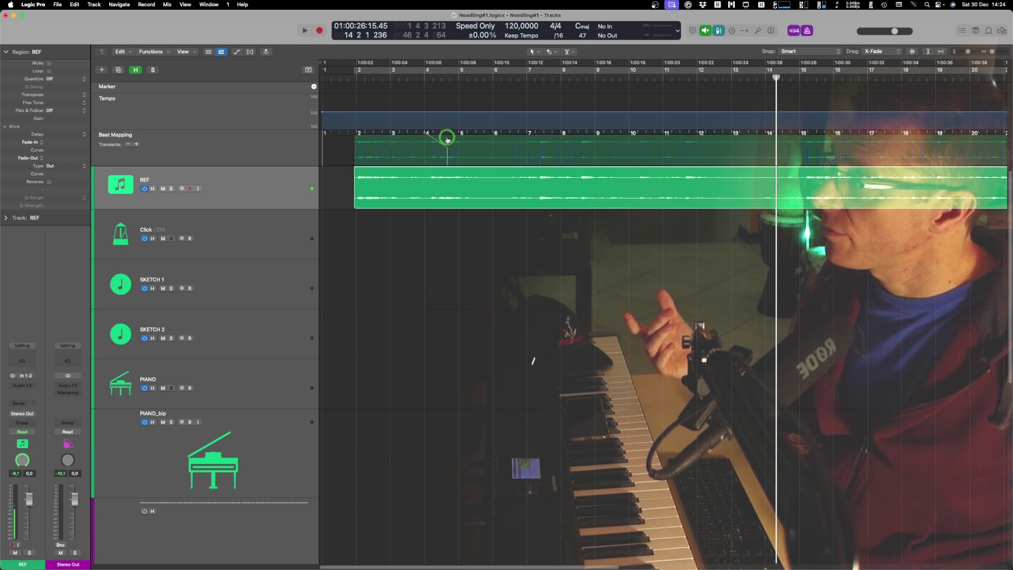
{"action": "left_click_drag", "start_coordinate": [453, 140], "coordinate": [422, 151]}
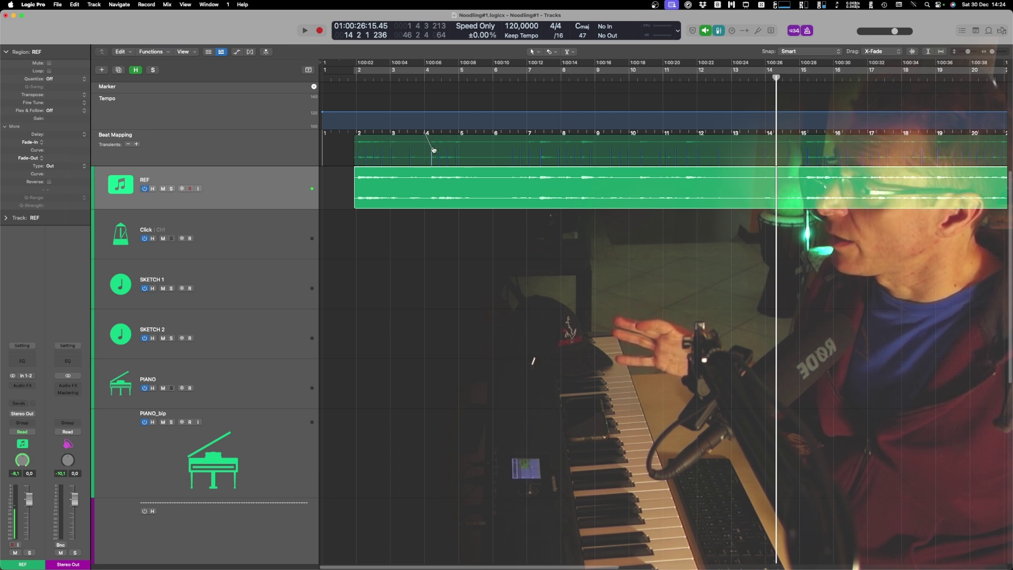
{"action": "left_click_drag", "start_coordinate": [433, 150], "coordinate": [434, 149]}
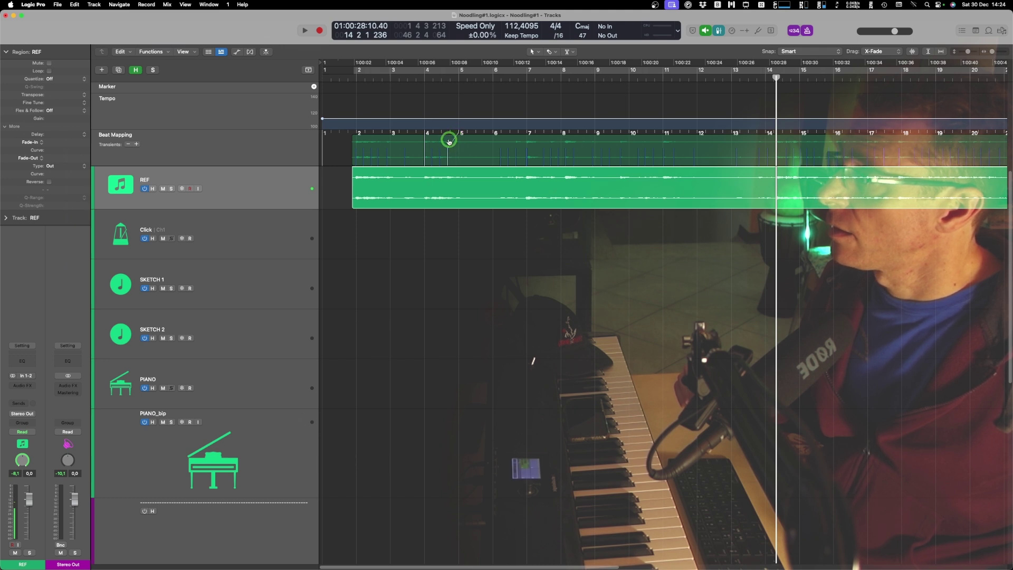
{"action": "left_click_drag", "start_coordinate": [448, 141], "coordinate": [448, 140]}
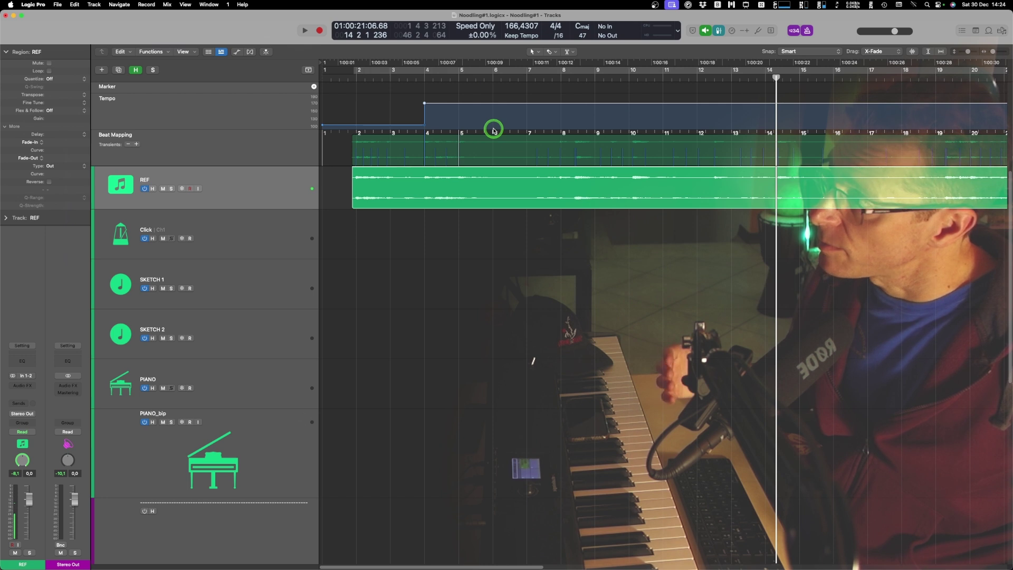
{"action": "left_click_drag", "start_coordinate": [493, 133], "coordinate": [544, 149]}
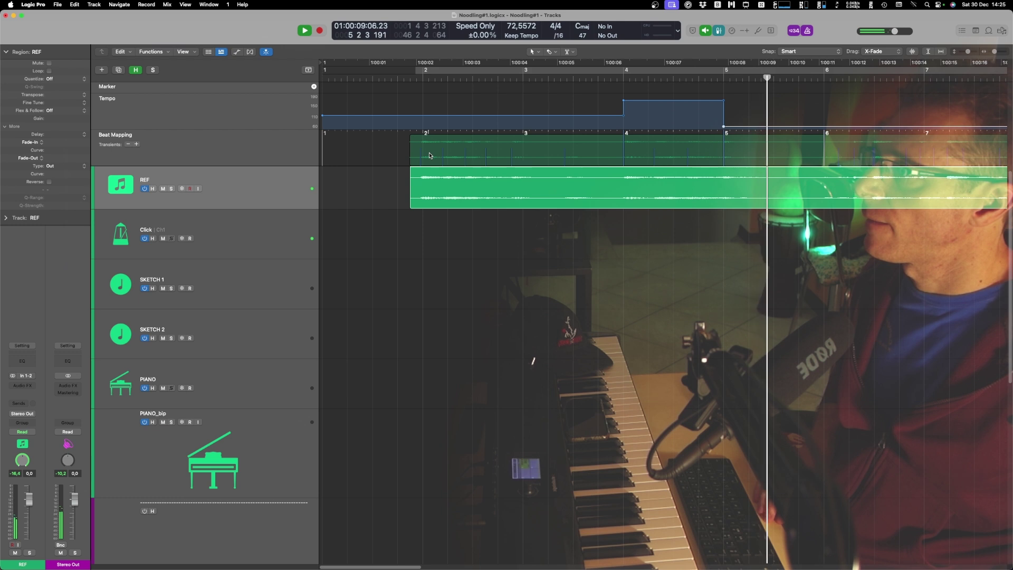
Stop playback and remap the bar 4 downbeat to an earlier transient of the REF region
{"action": "left_click", "coordinate": [530, 131]}
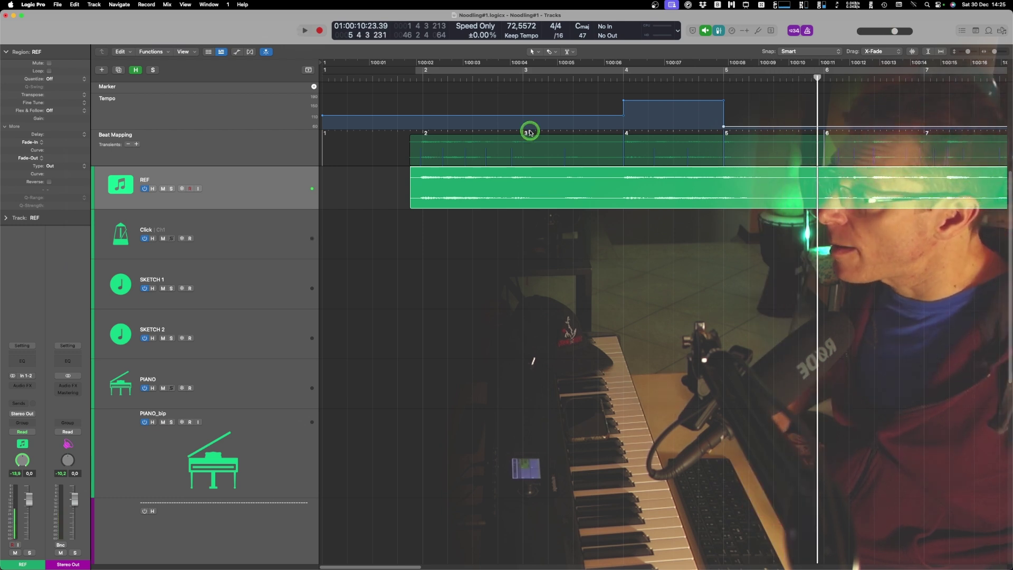
{"action": "left_click", "coordinate": [611, 139]}
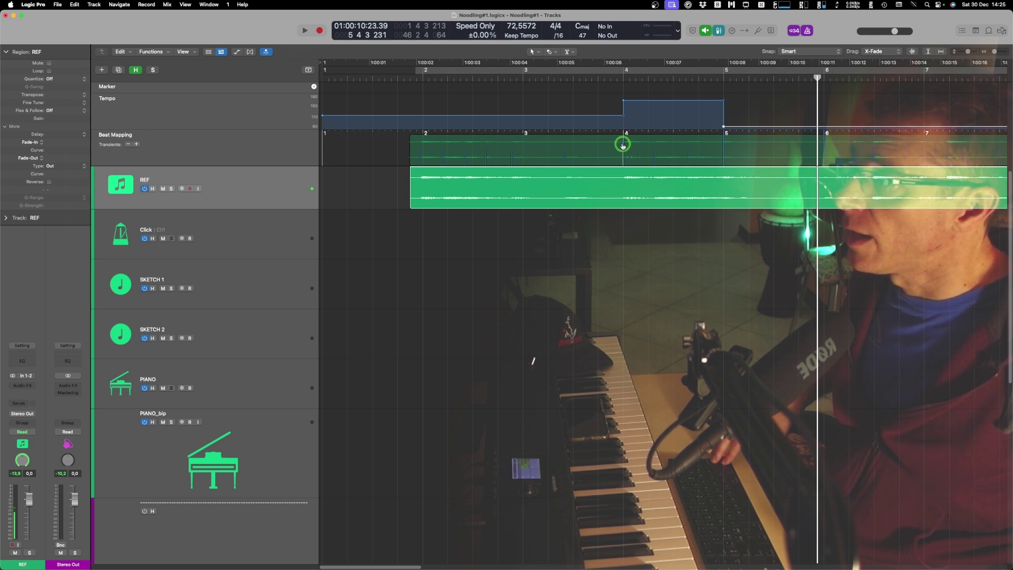
{"action": "left_click", "coordinate": [616, 147]}
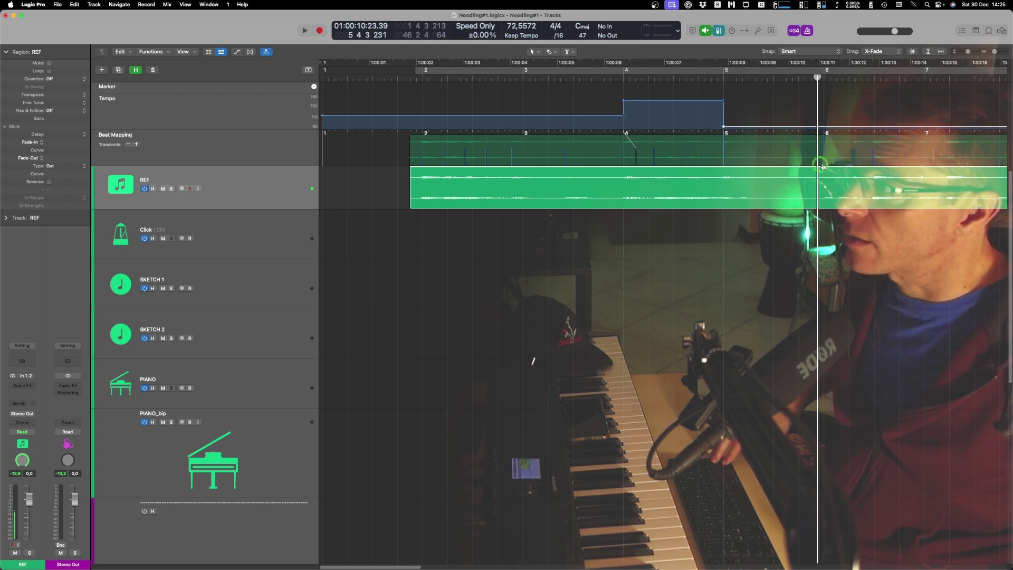
{"action": "left_click_drag", "start_coordinate": [698, 160], "coordinate": [603, 161]}
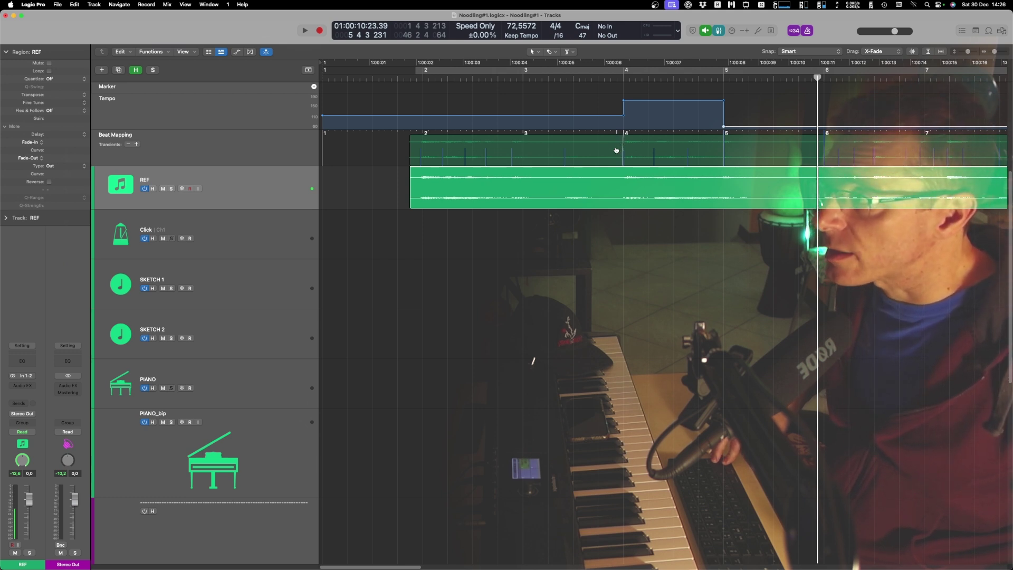
{"action": "left_click_drag", "start_coordinate": [616, 150], "coordinate": [724, 167]}
{"action": "left_click_drag", "start_coordinate": [531, 169], "coordinate": [661, 161]}
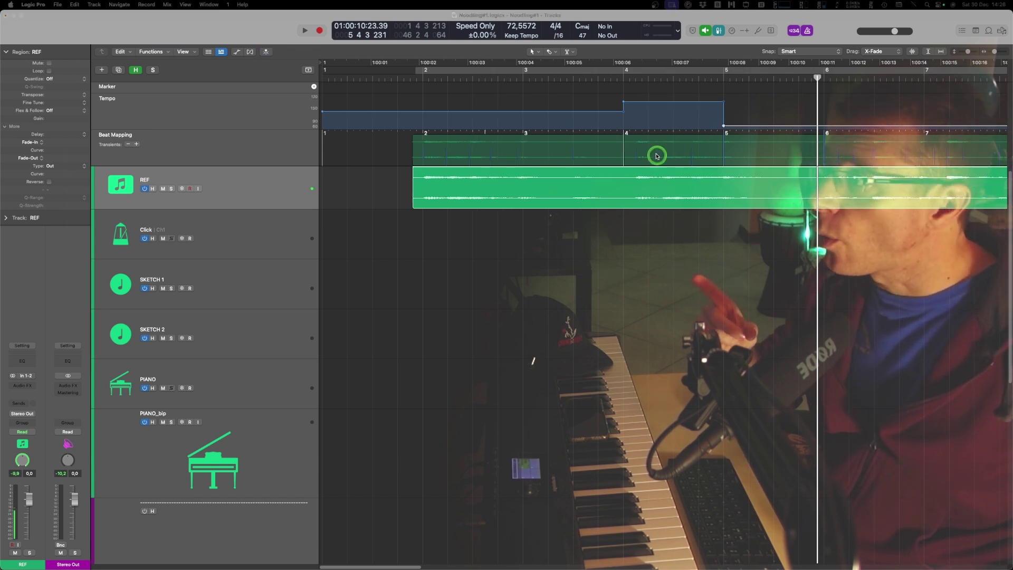
Deselect and reselect the REF region to compare the Beat Mapping track with and without its transients
{"action": "left_click", "coordinate": [658, 232]}
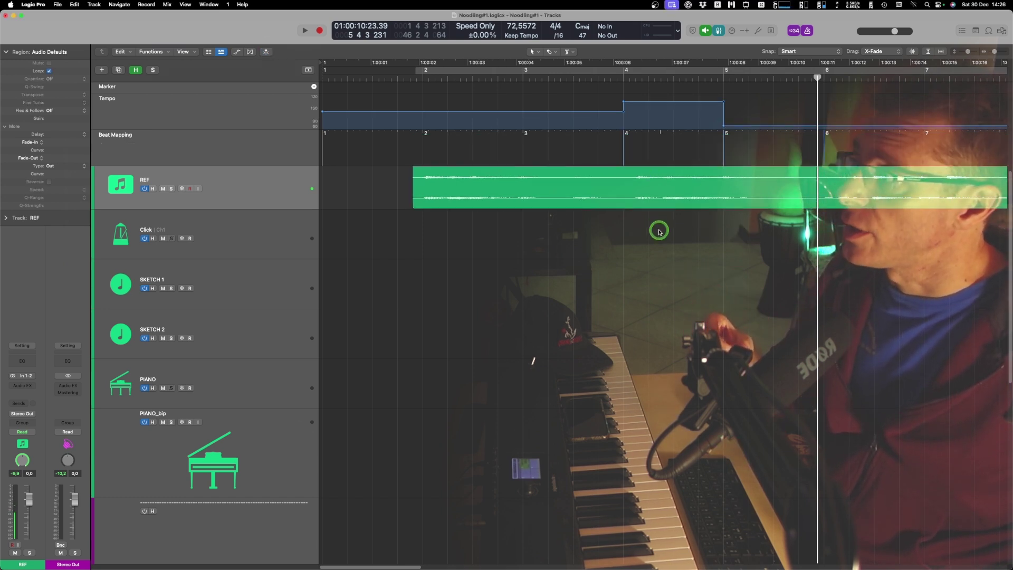
{"action": "left_click", "coordinate": [649, 169]}
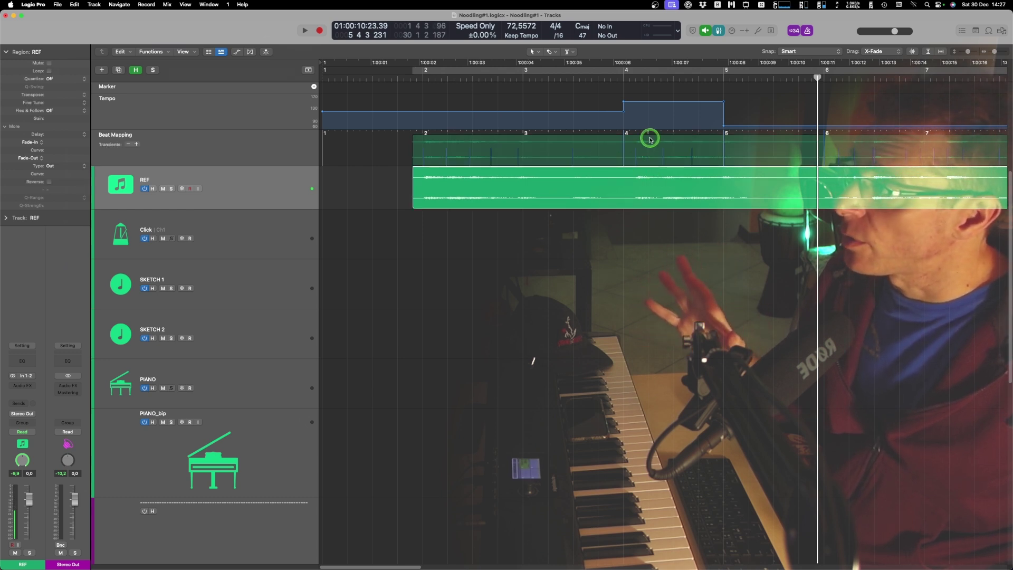
{"action": "left_click", "coordinate": [672, 245]}
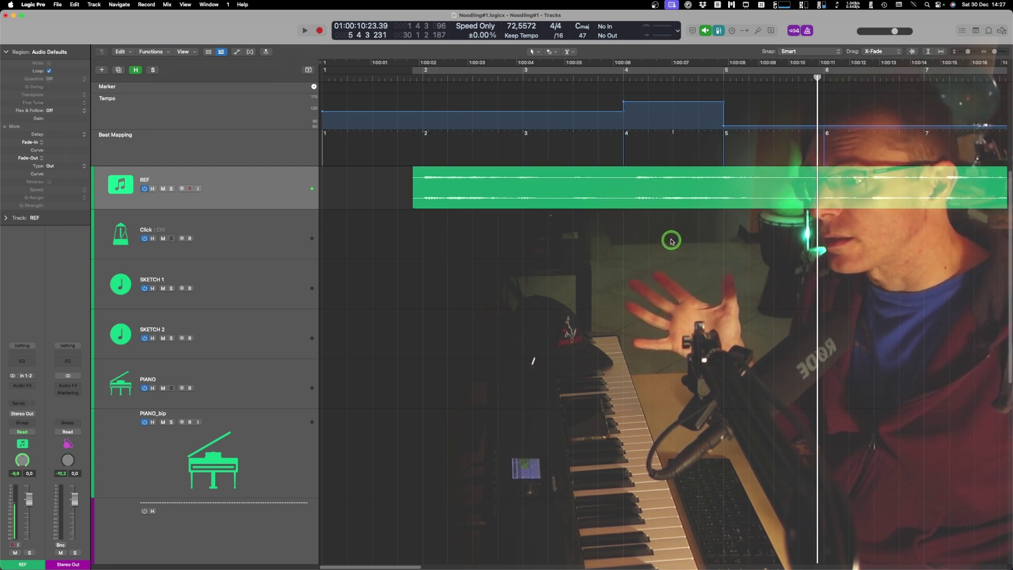
Set beats from the selected REF region with a note value of 1 Bar, tolerating missing or additional events
{"action": "left_click", "coordinate": [132, 136]}
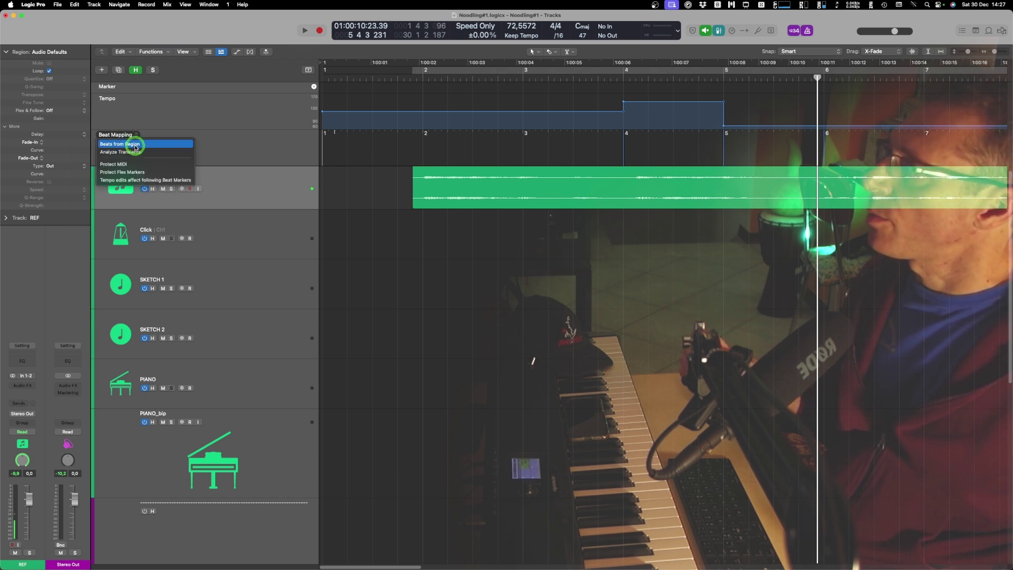
{"action": "left_click", "coordinate": [136, 148]}
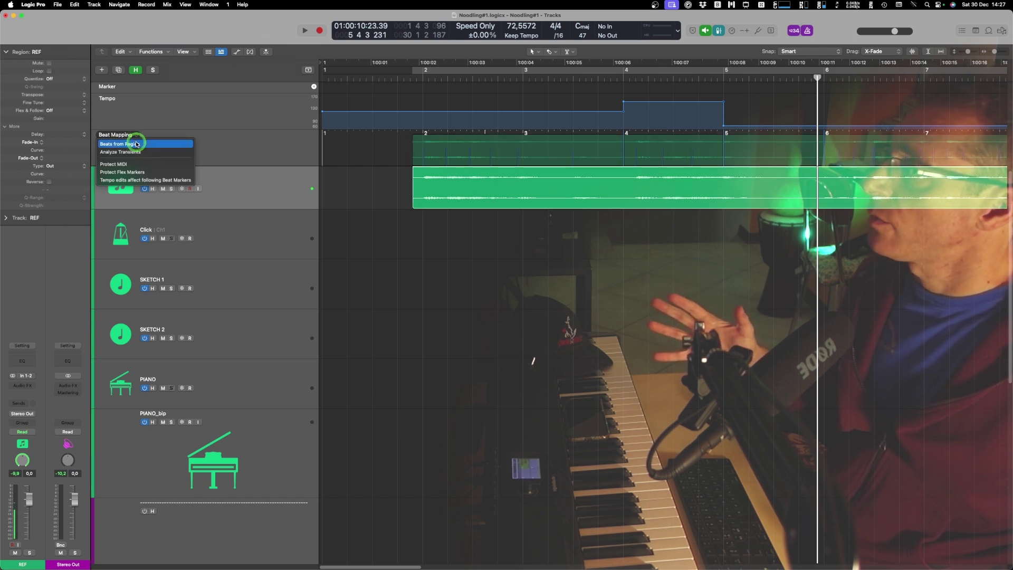
{"action": "left_click", "coordinate": [136, 144]}
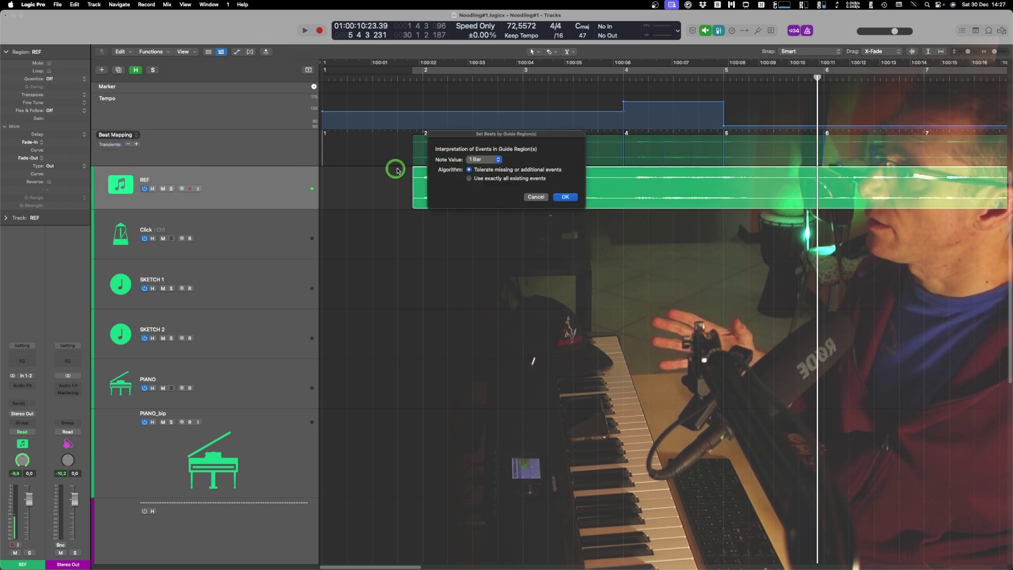
{"action": "left_click", "coordinate": [481, 159]}
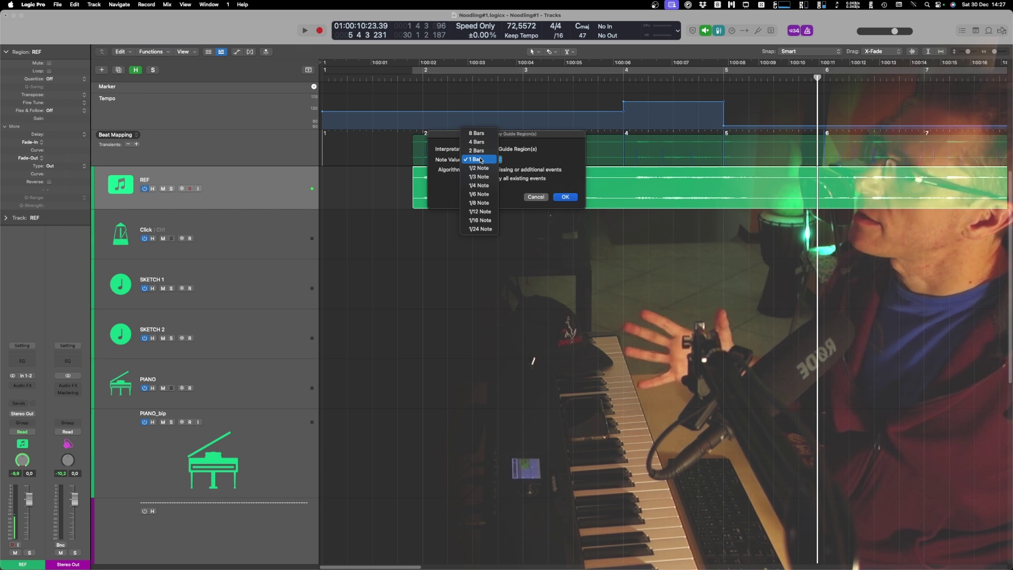
Delete the beat mapping markers at bars 2, 3 and 4
{"action": "left_click", "coordinate": [425, 150]}
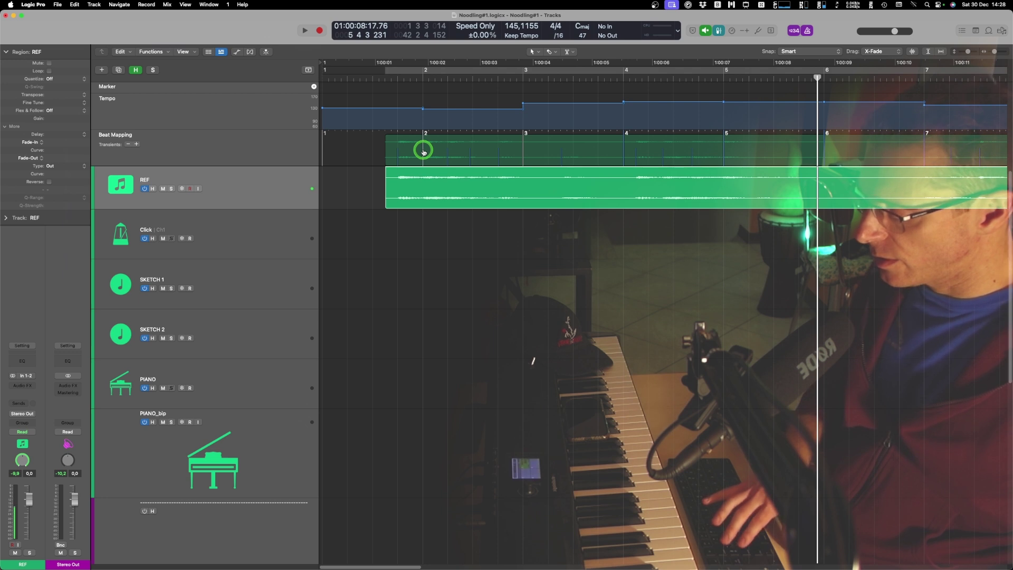
{"action": "left_click", "coordinate": [523, 155]}
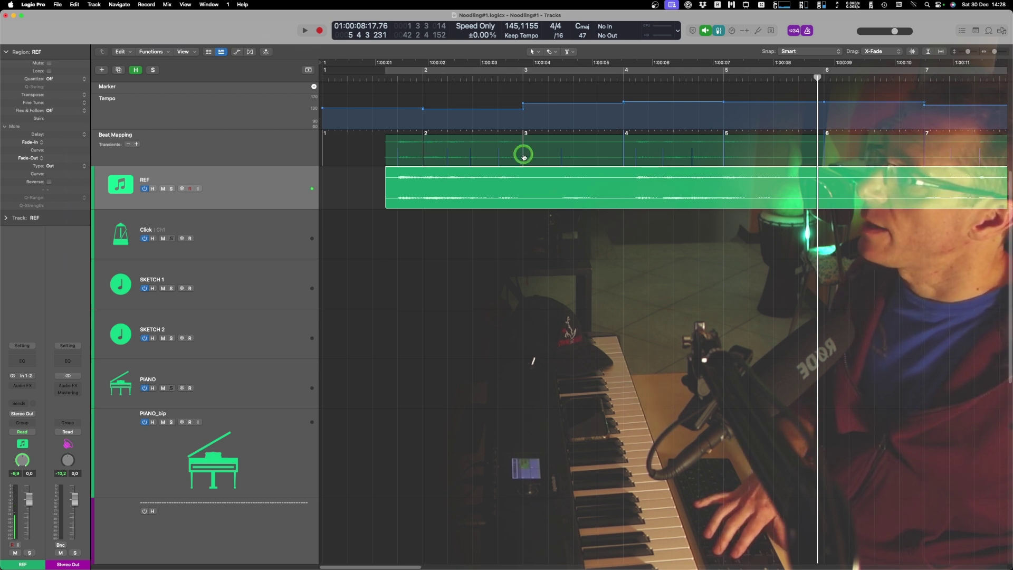
{"action": "key", "text": "BackSpace"}
{"action": "left_click", "coordinate": [524, 156]}
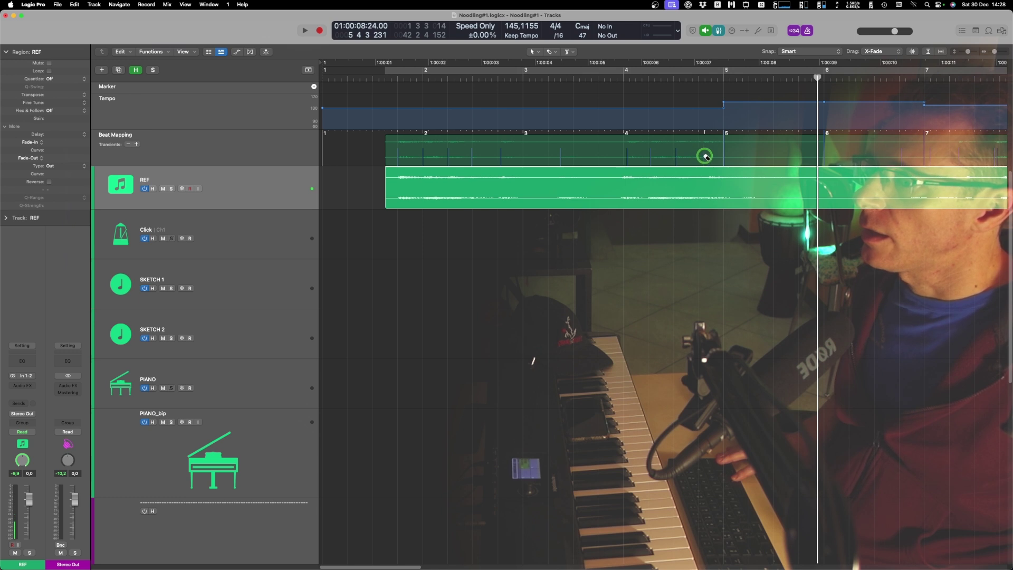
{"action": "left_click", "coordinate": [911, 146]}
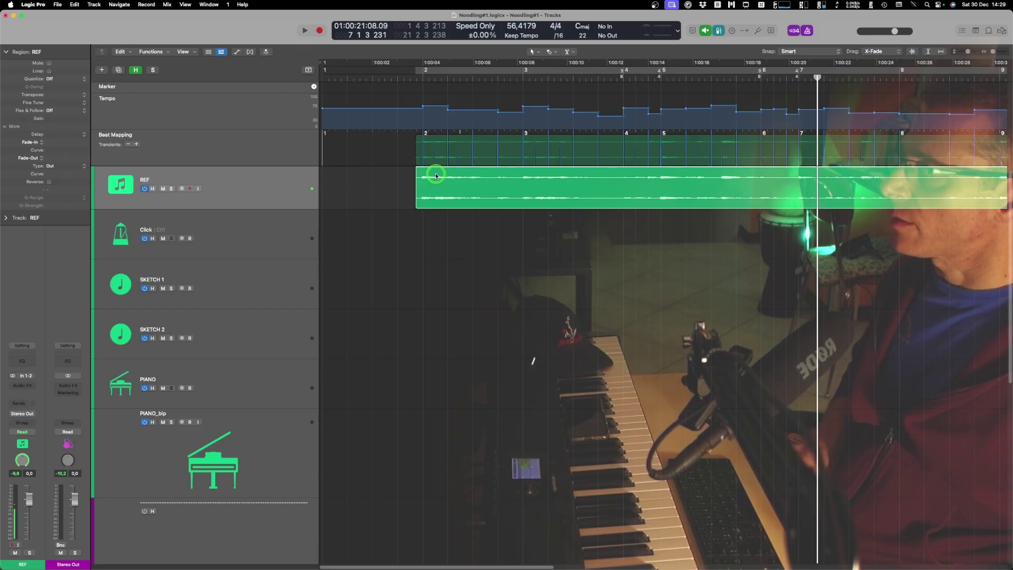
Play the beat-mapped REF recording with the click and show the Signature global track
{"action": "key", "text": "shift+space"}
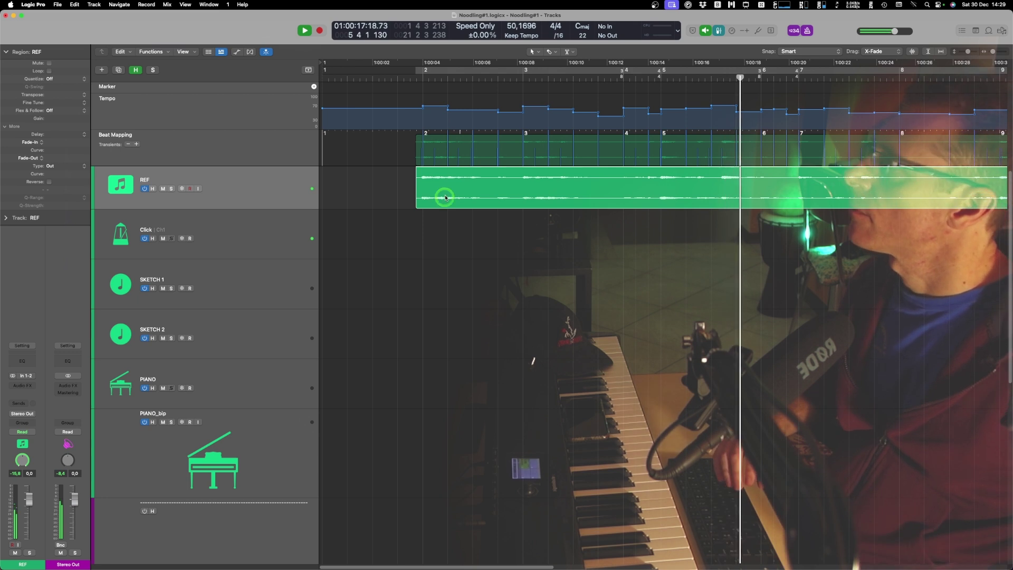
{"action": "right_click", "coordinate": [191, 100]}
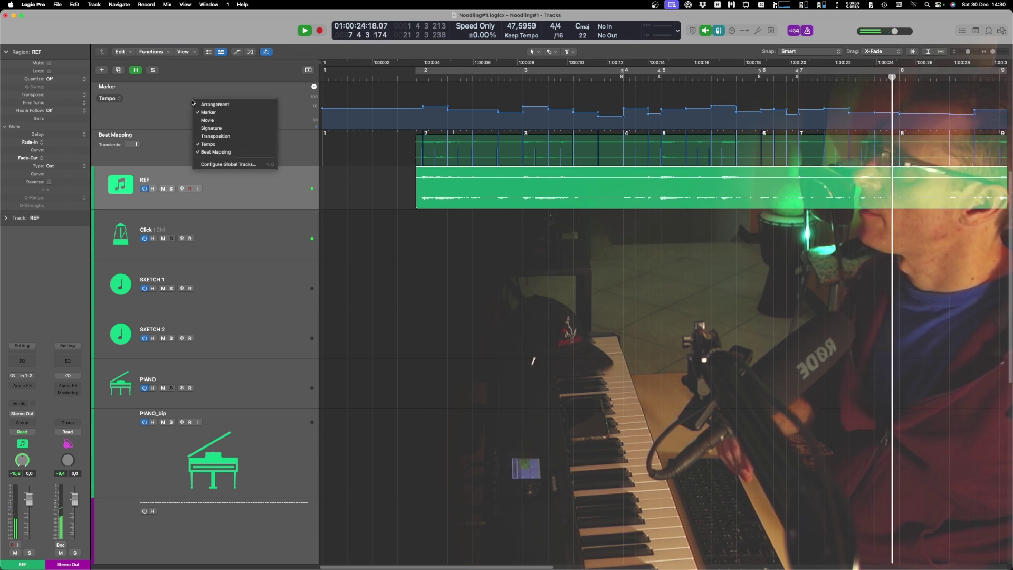
{"action": "left_click", "coordinate": [228, 129]}
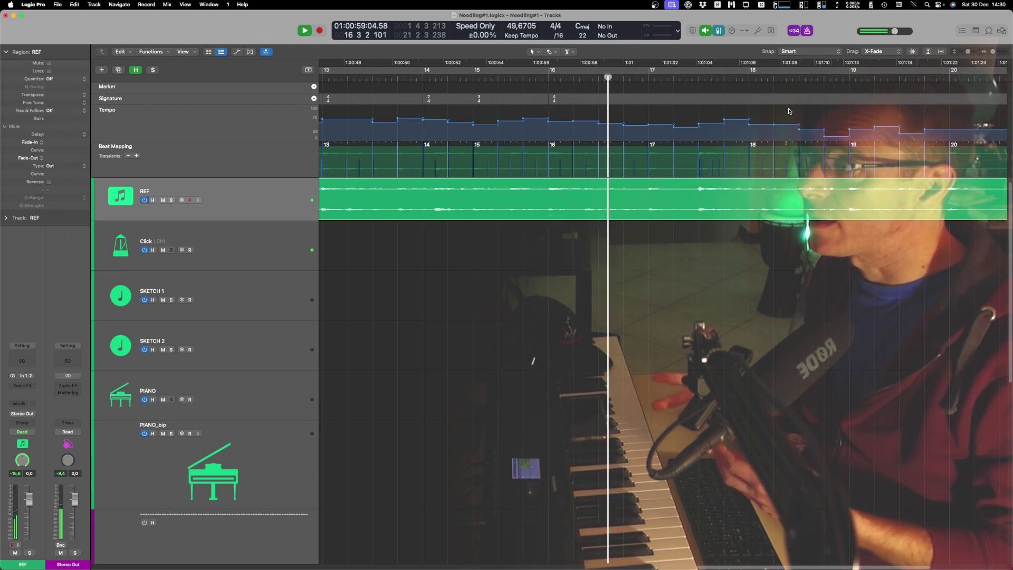
{"action": "left_click", "coordinate": [789, 111]}
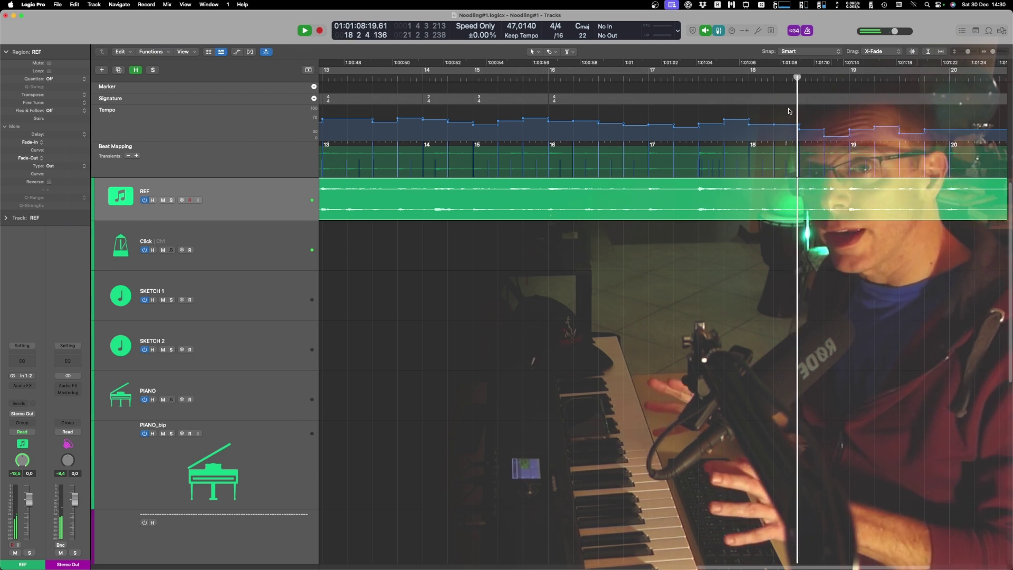